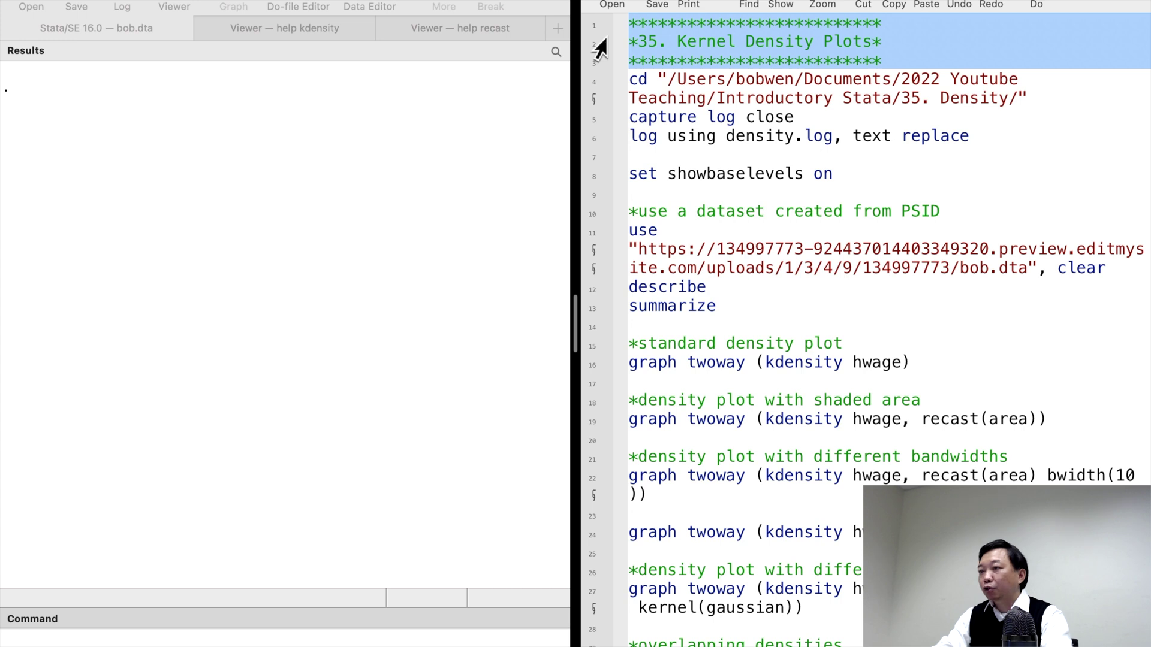
Run the do-file's setup lines, from the cd command through the log and showbaselevels settings
click(589, 83)
drag(590, 103, 588, 204)
key(super+shift+d)
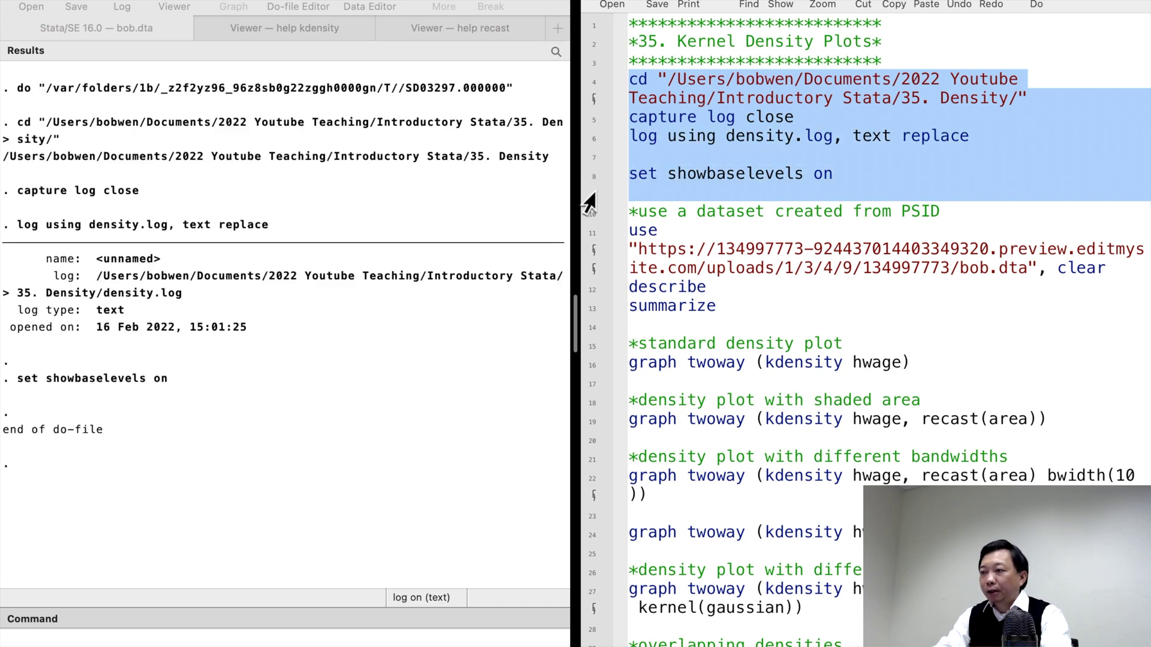
Load bob.dta with use, then describe and summarize its variables
click(592, 216)
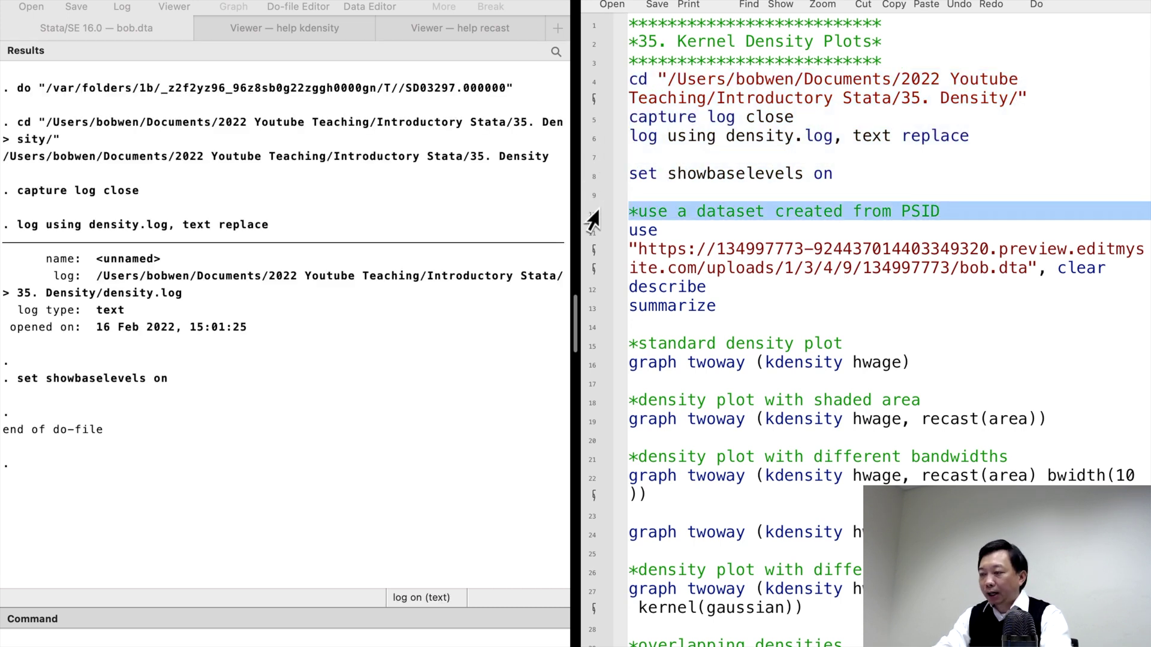
drag(592, 220, 599, 303)
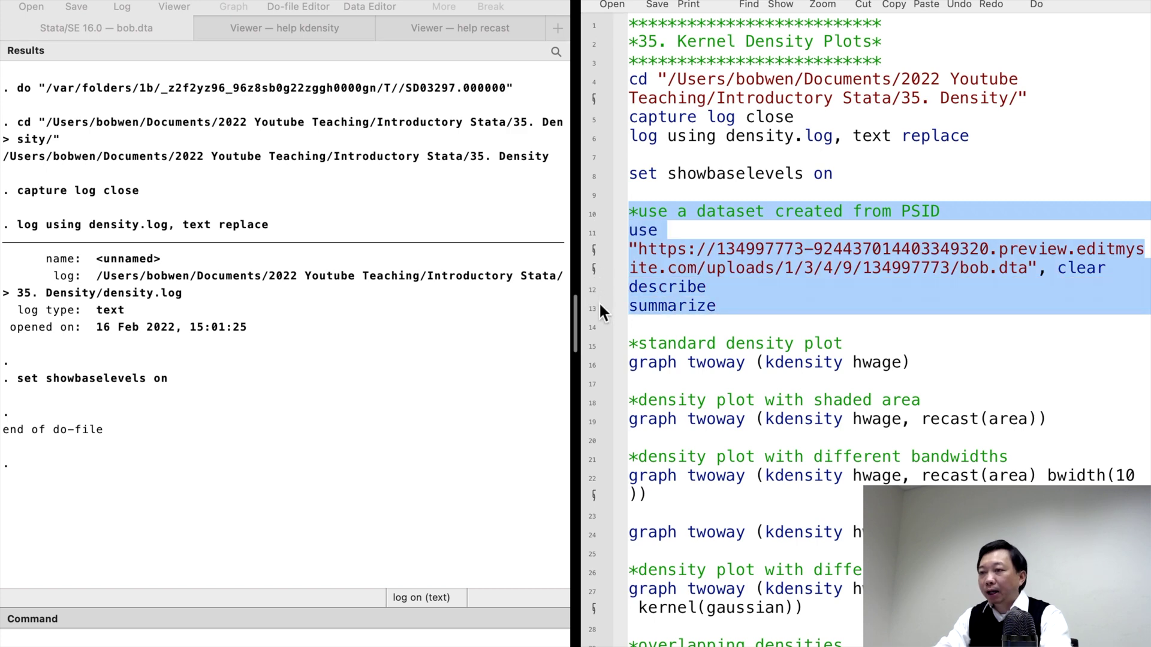
key(super+shift+d)
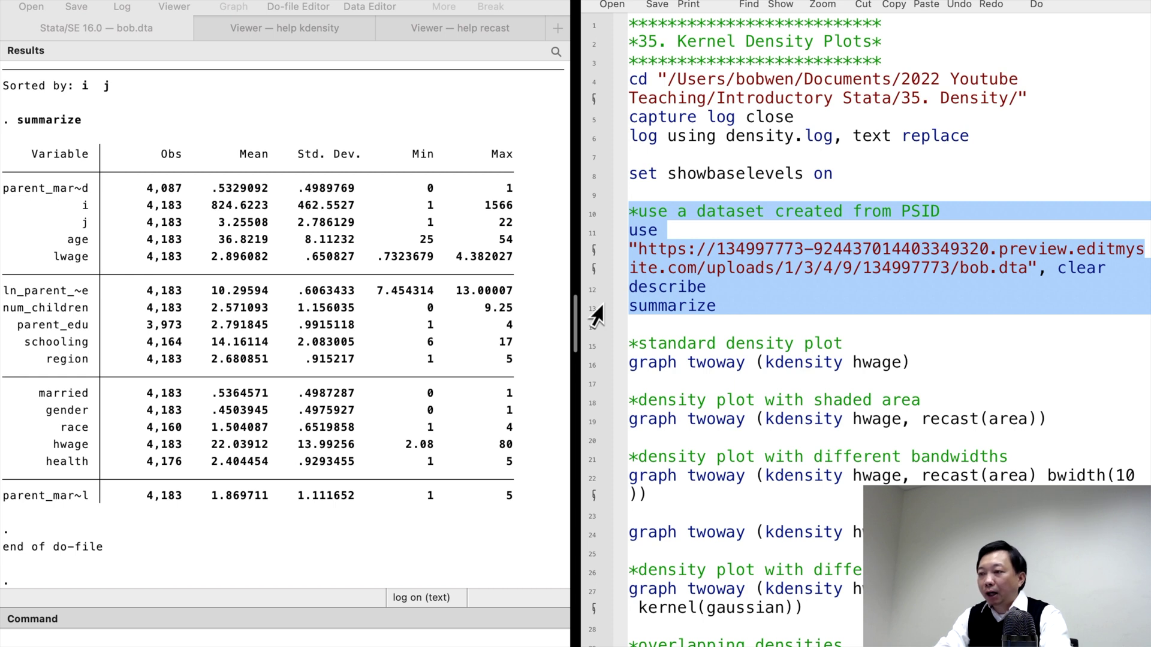
Run graph twoway (kdensity hwage) to plot the standard hwage density
scroll(634, 336, down, 1)
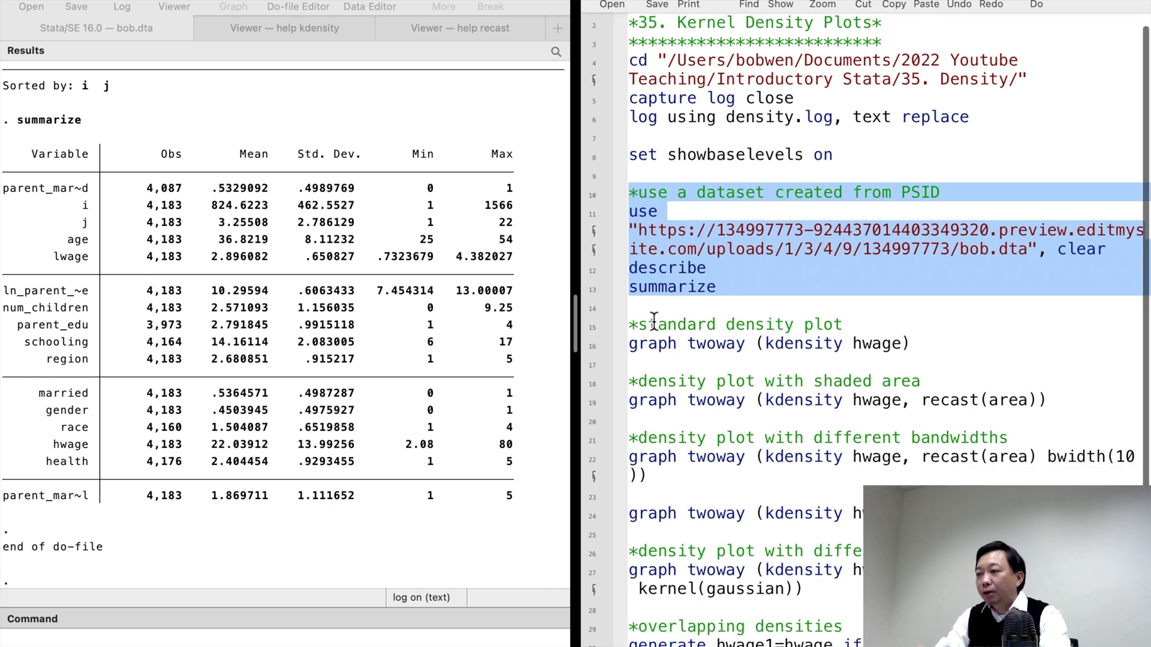
scroll(634, 335, down, 1)
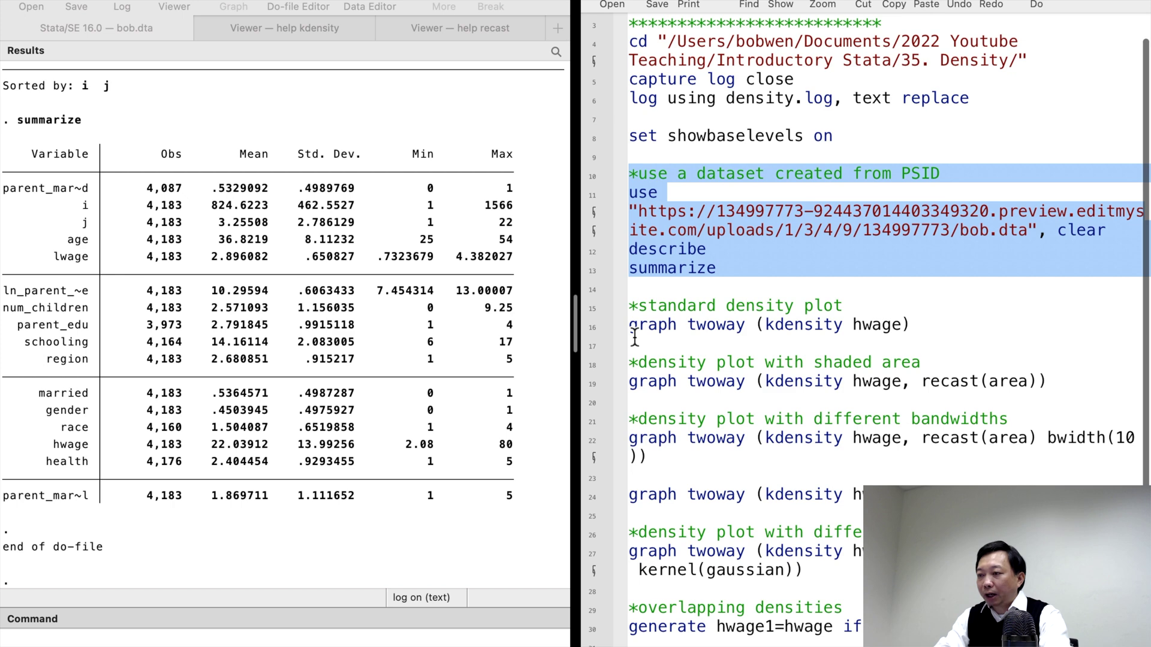
click(587, 306)
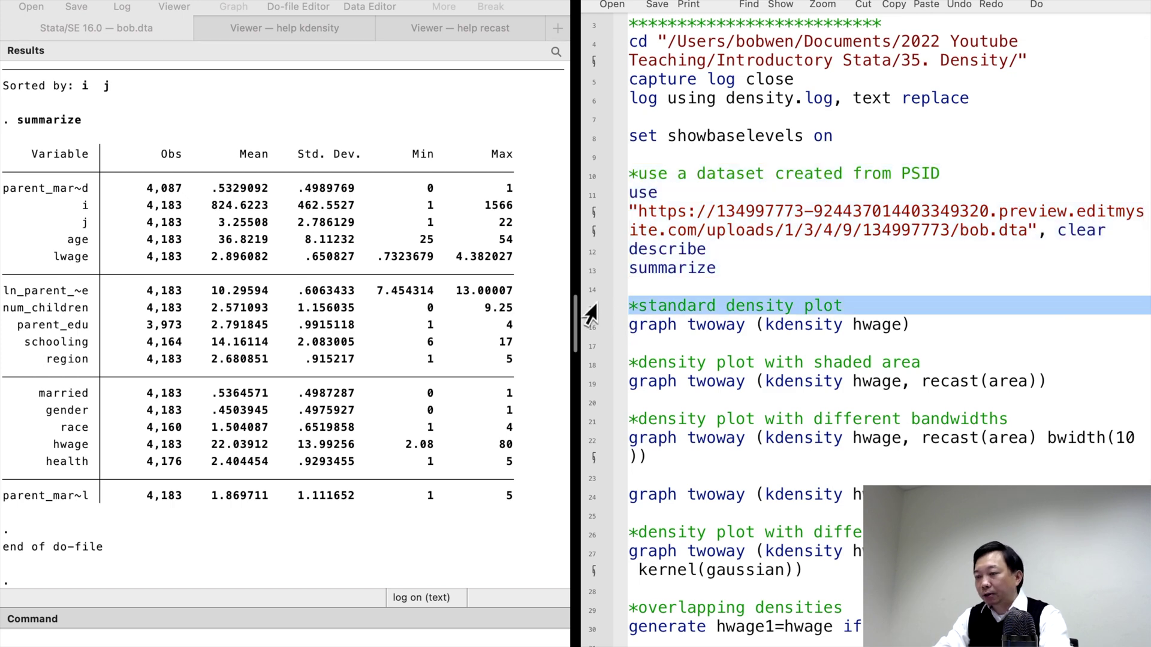
click(586, 327)
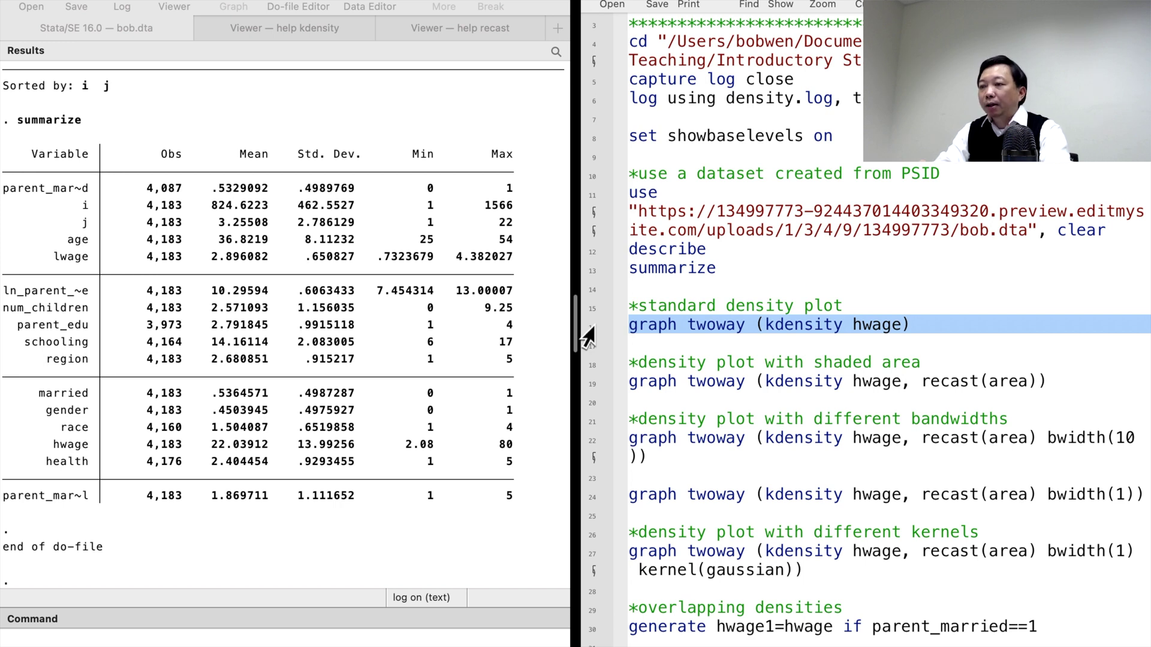
key(super+shift+d)
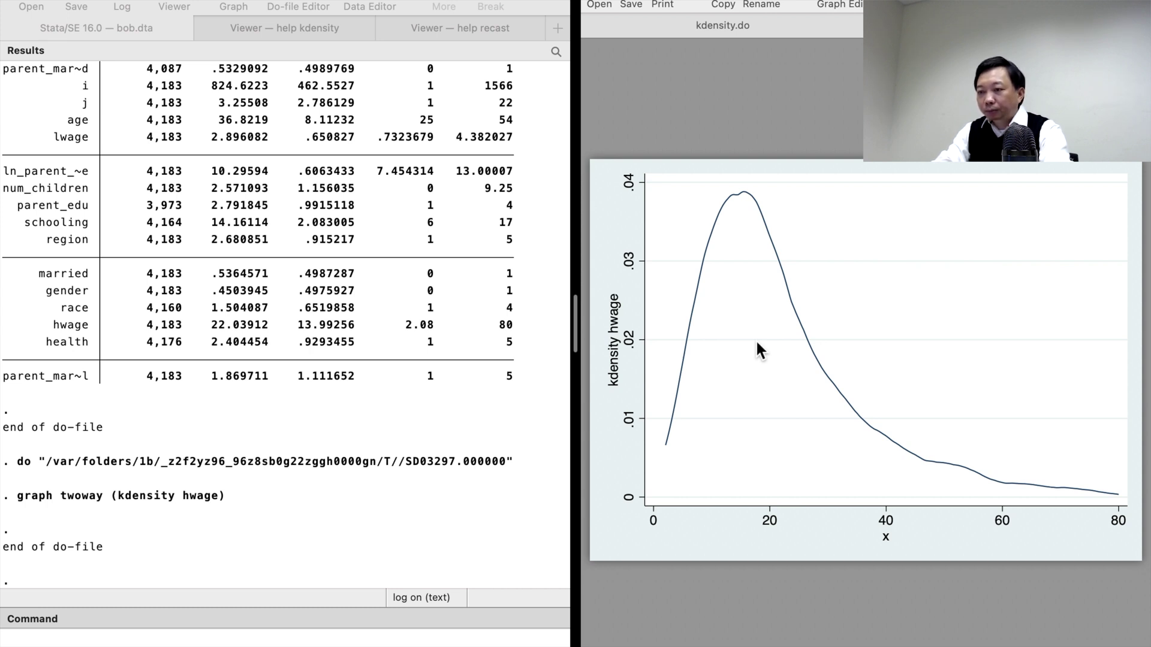
Run graph twoway (kdensity hwage, recast(area)) to draw the density as a shaded area
click(742, 26)
click(590, 390)
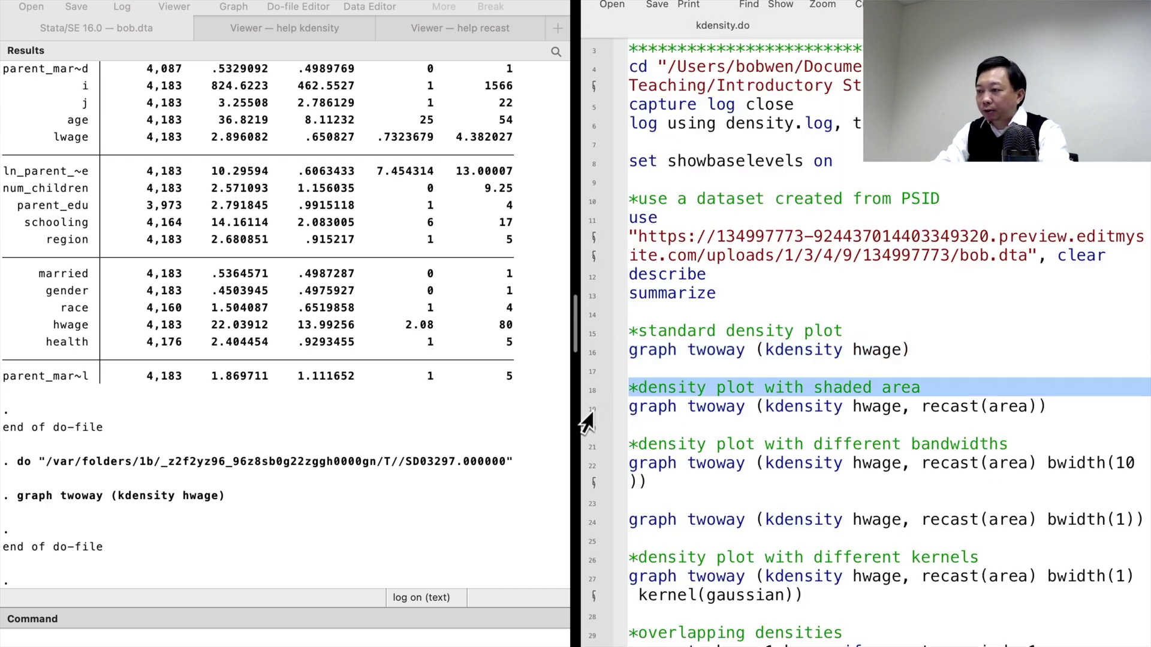
click(583, 414)
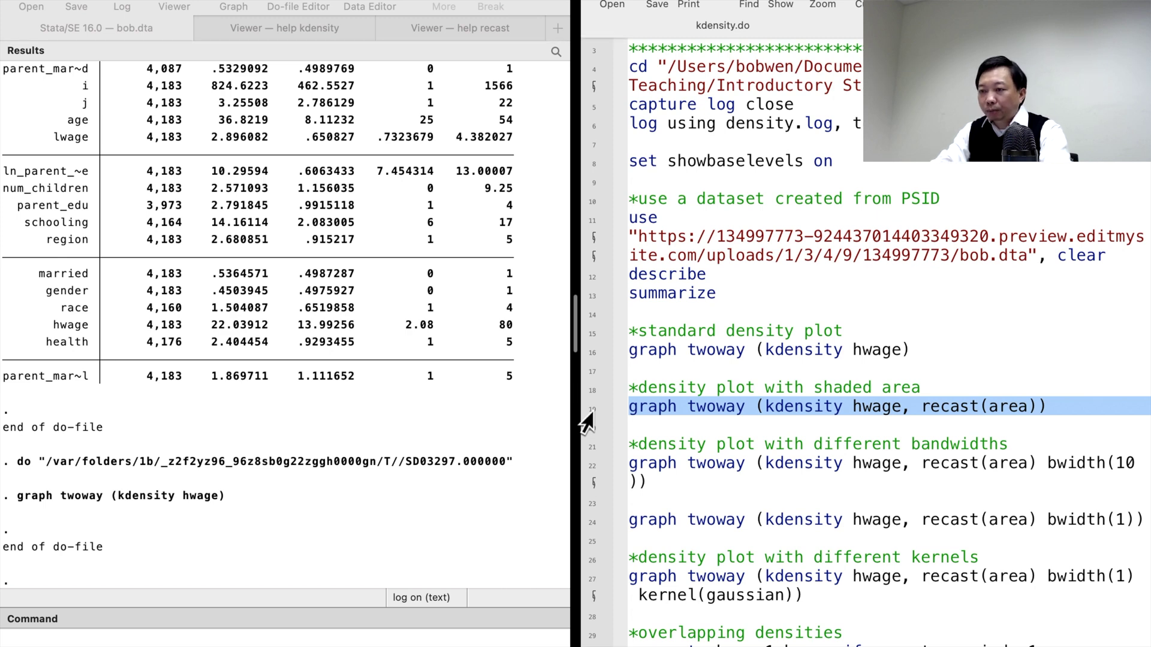
key(super+shift+d)
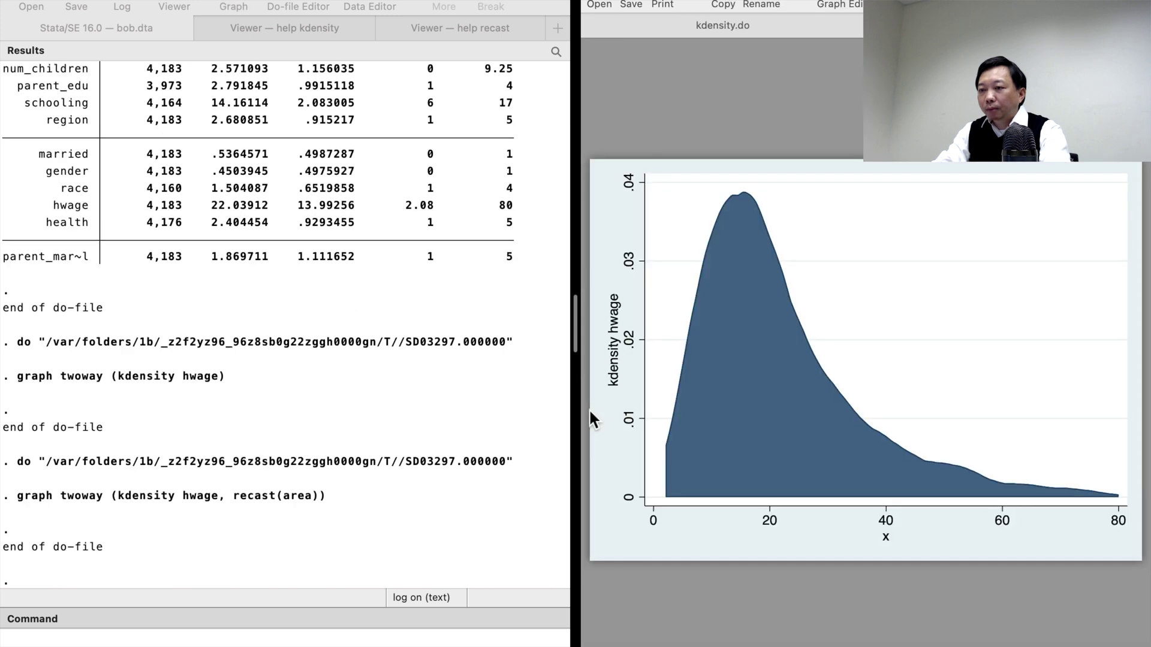
click(715, 26)
Draw the shaded hwage density with bwidth(10) for a smooth curve
click(590, 451)
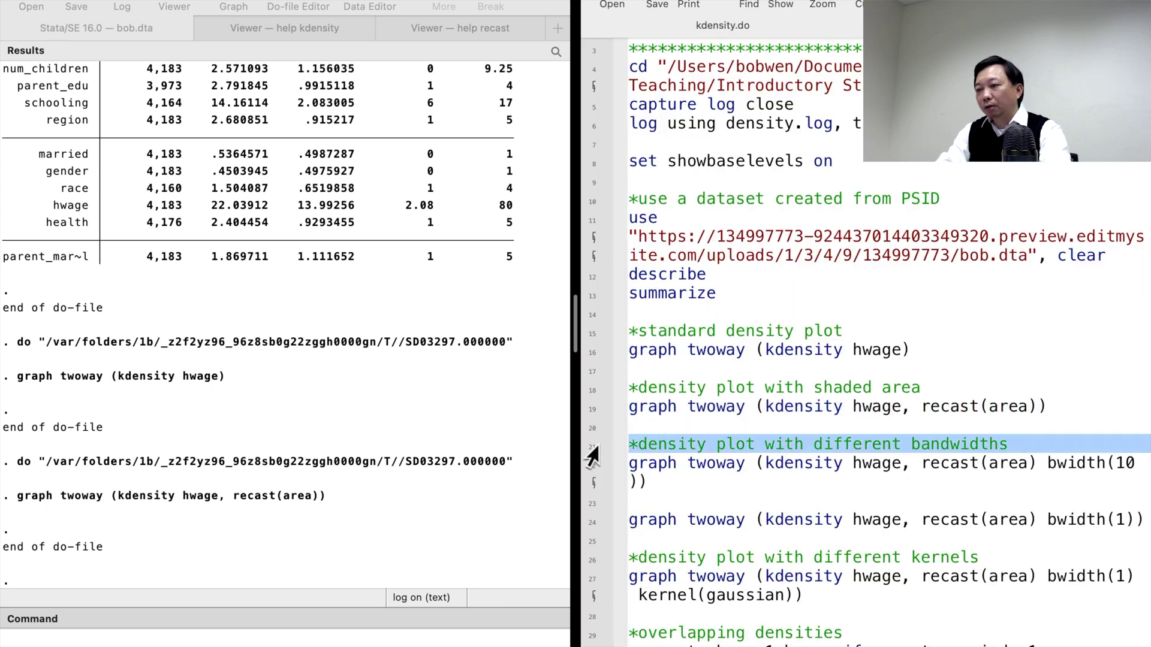
click(594, 478)
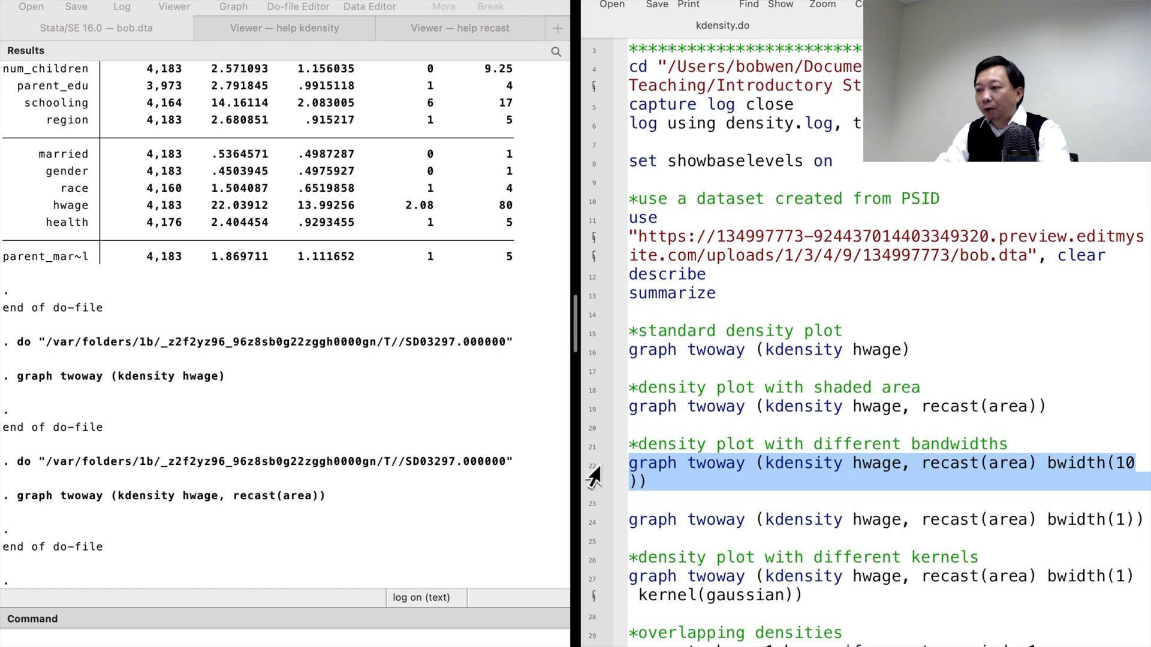
key(super+shift+d)
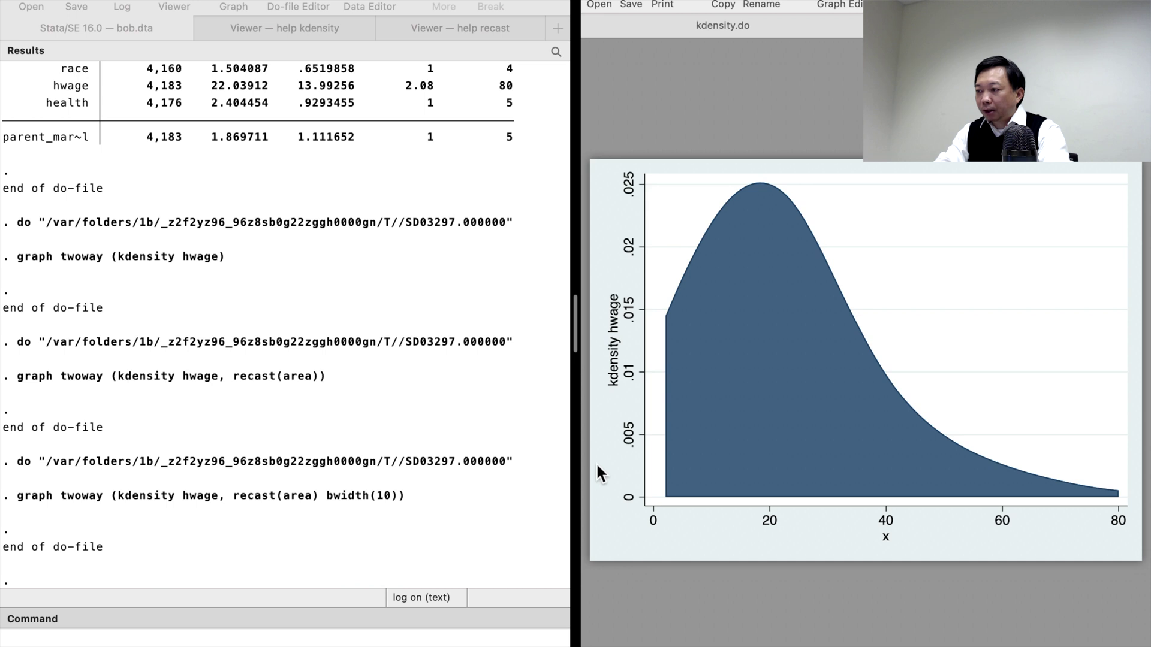
Redraw the shaded hwage density with bwidth(1) for a jagged curve
click(713, 29)
click(587, 524)
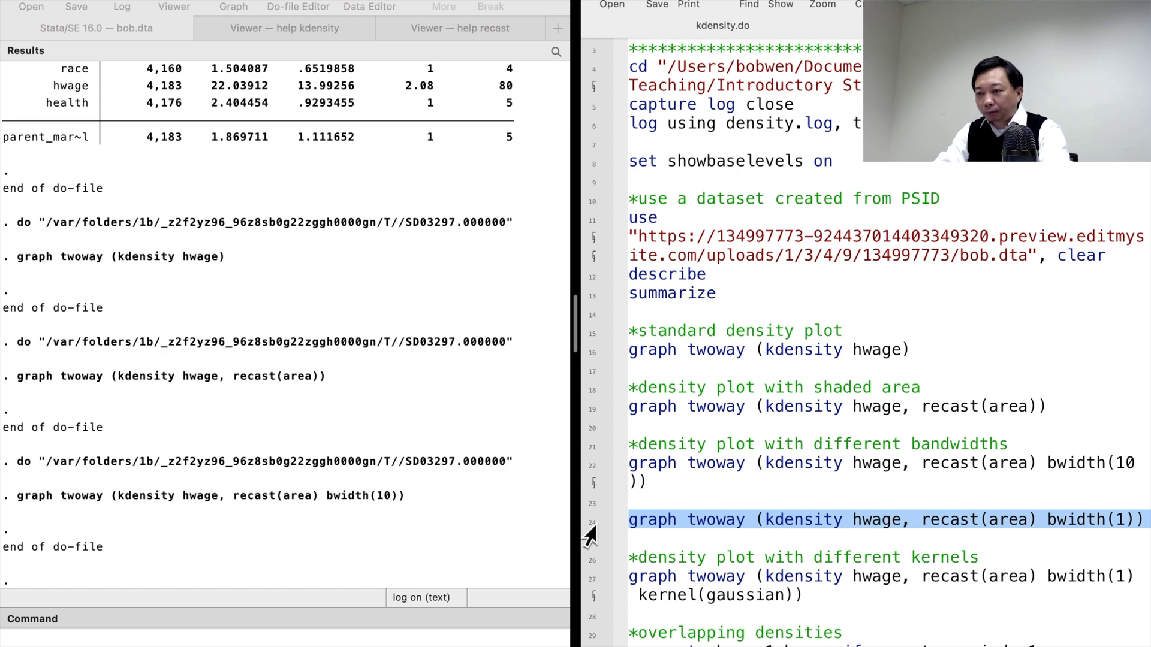
key(super+shift+d)
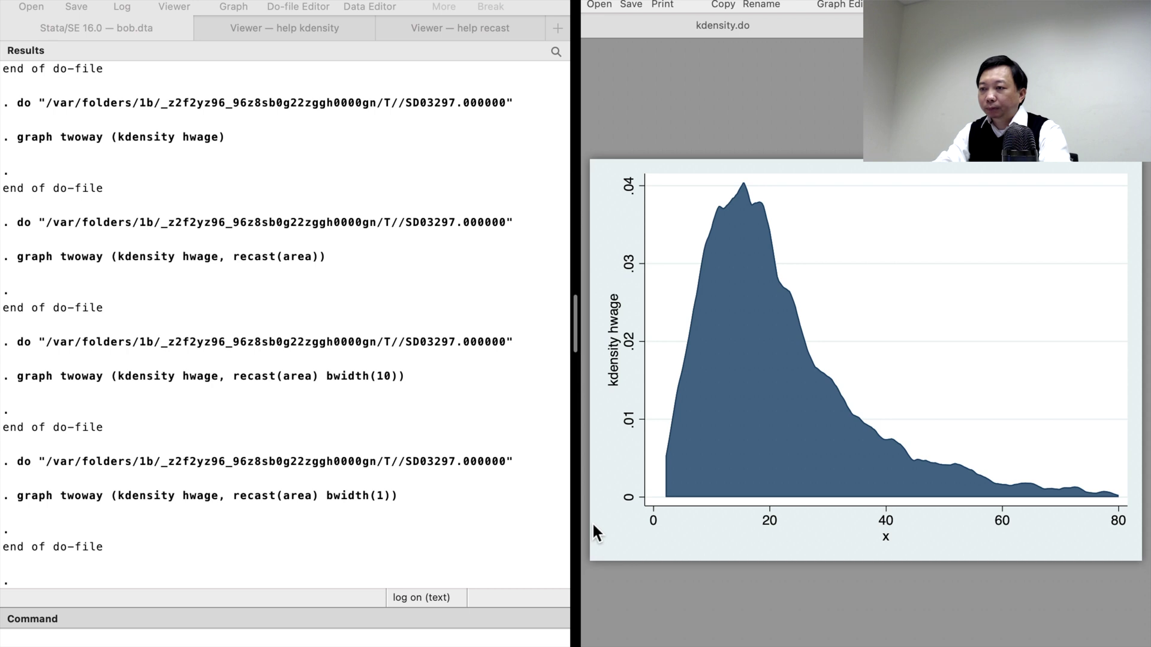
Draw the shaded hwage density with bwidth(1) and kernel(gaussian)
click(720, 27)
scroll(692, 488, down, 3)
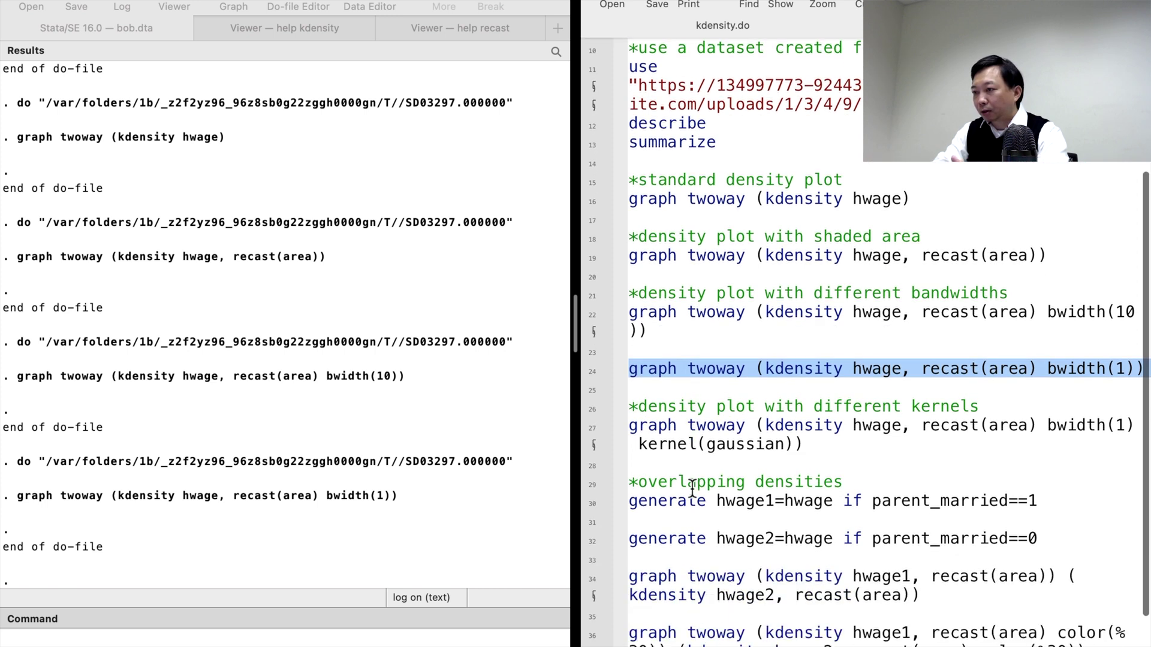
click(587, 412)
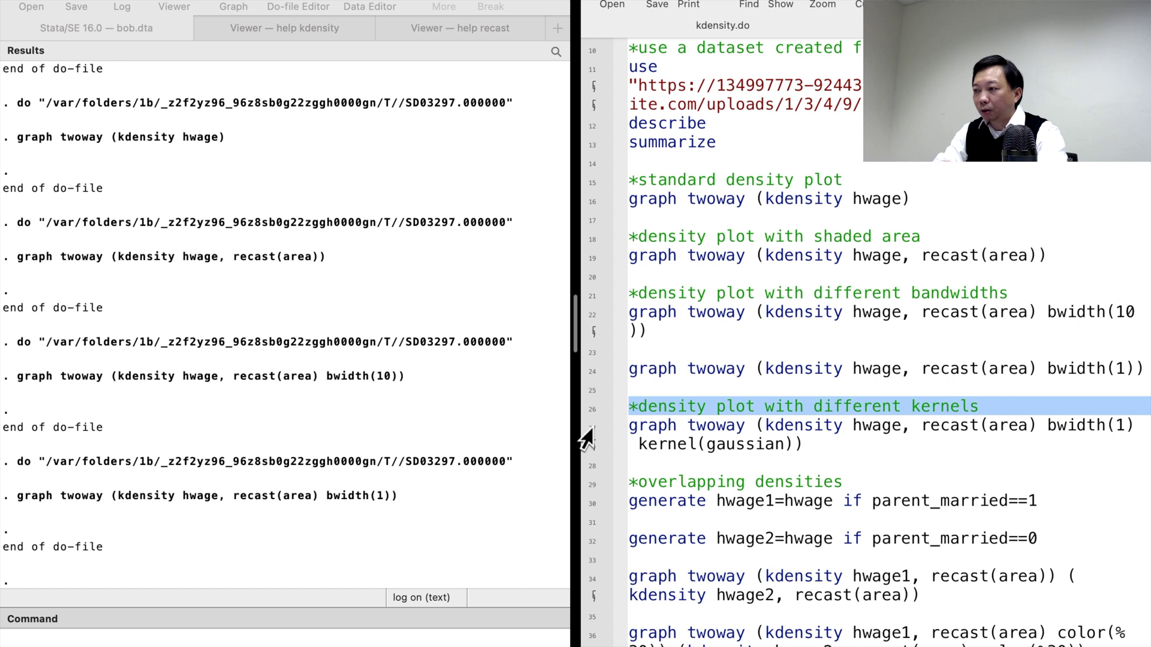
click(593, 438)
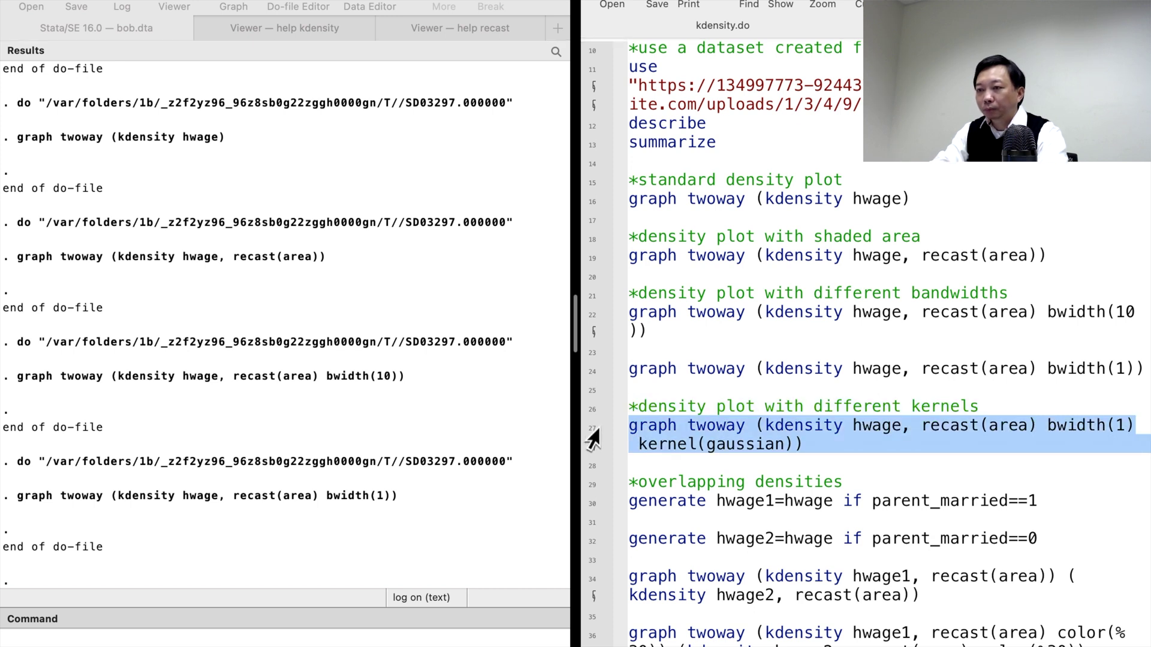
key(super+shift+d)
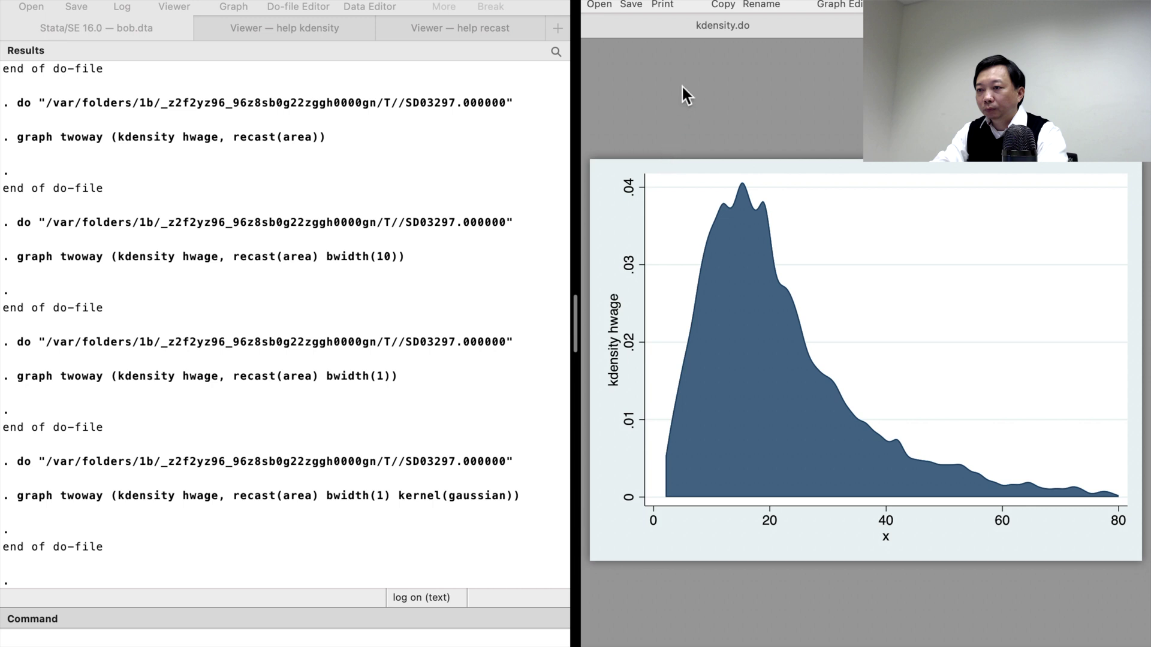
click(690, 33)
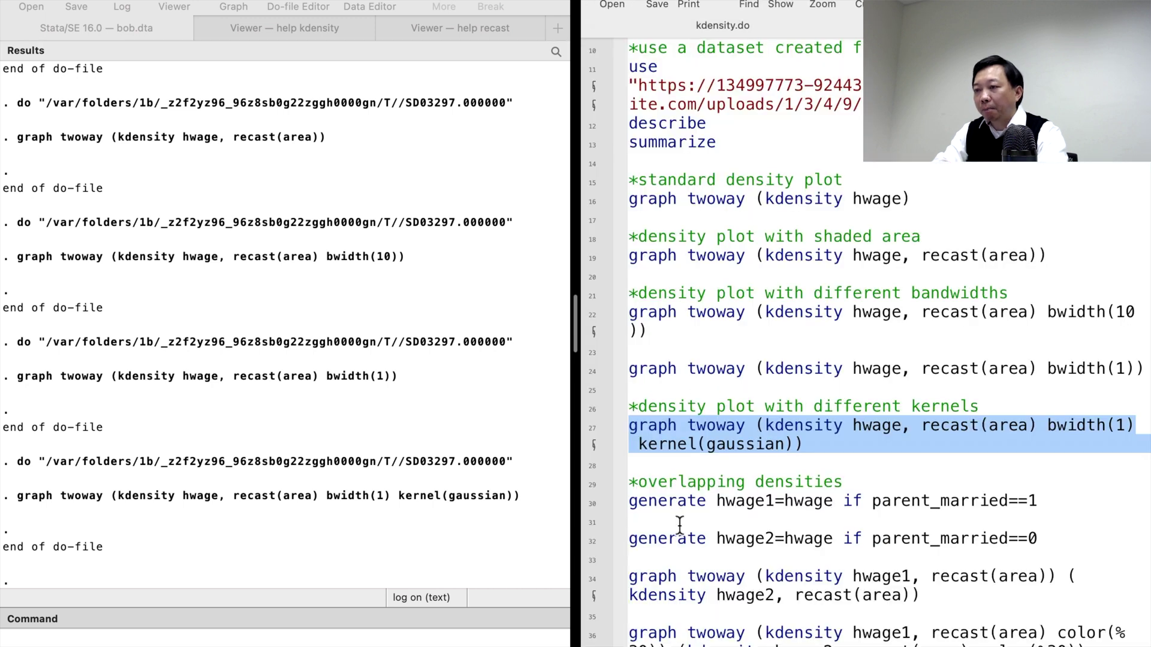
scroll(680, 525, down, 1)
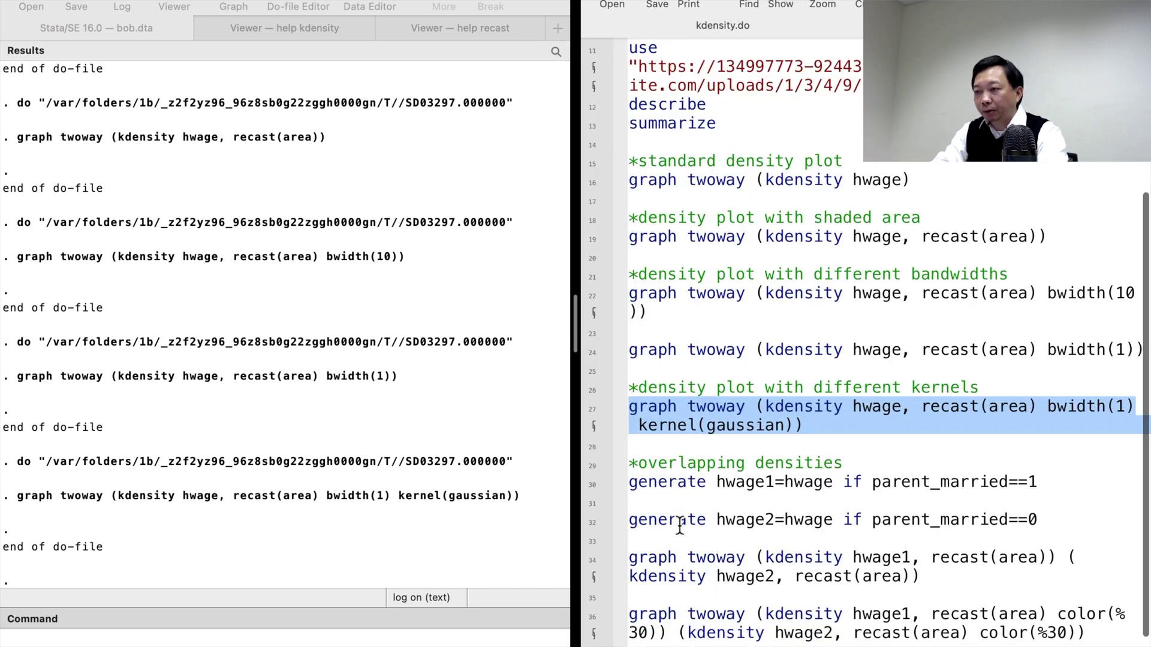
Generate hwage1 and hwage2 for parent_married equal to 1 and 0
click(592, 468)
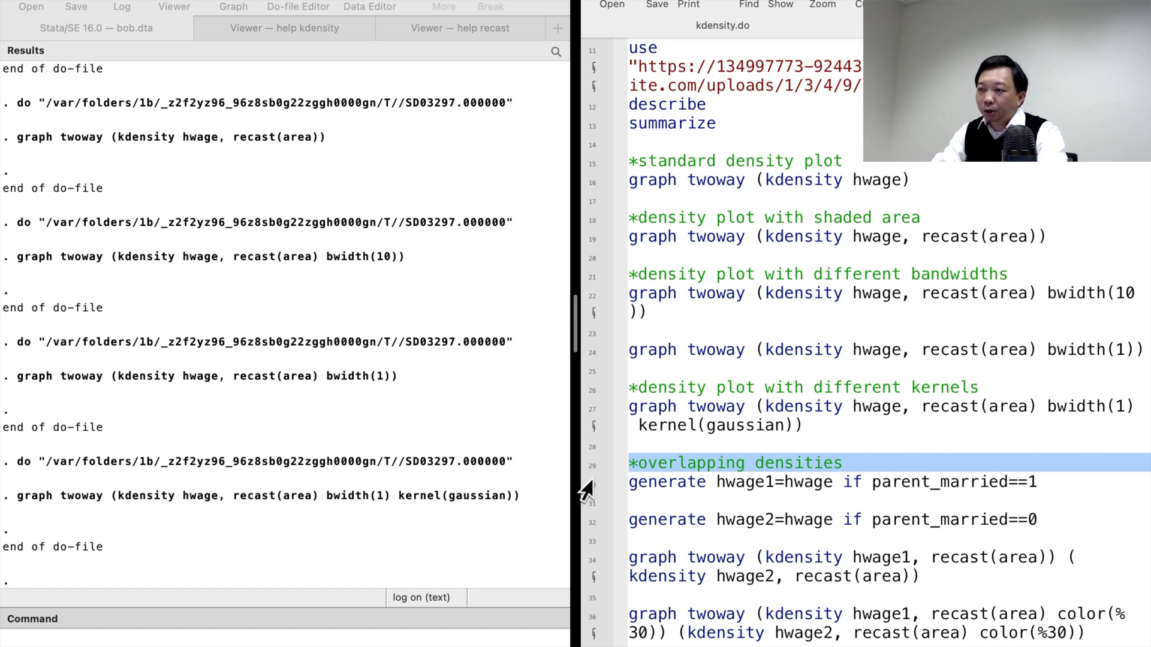
drag(584, 486, 589, 527)
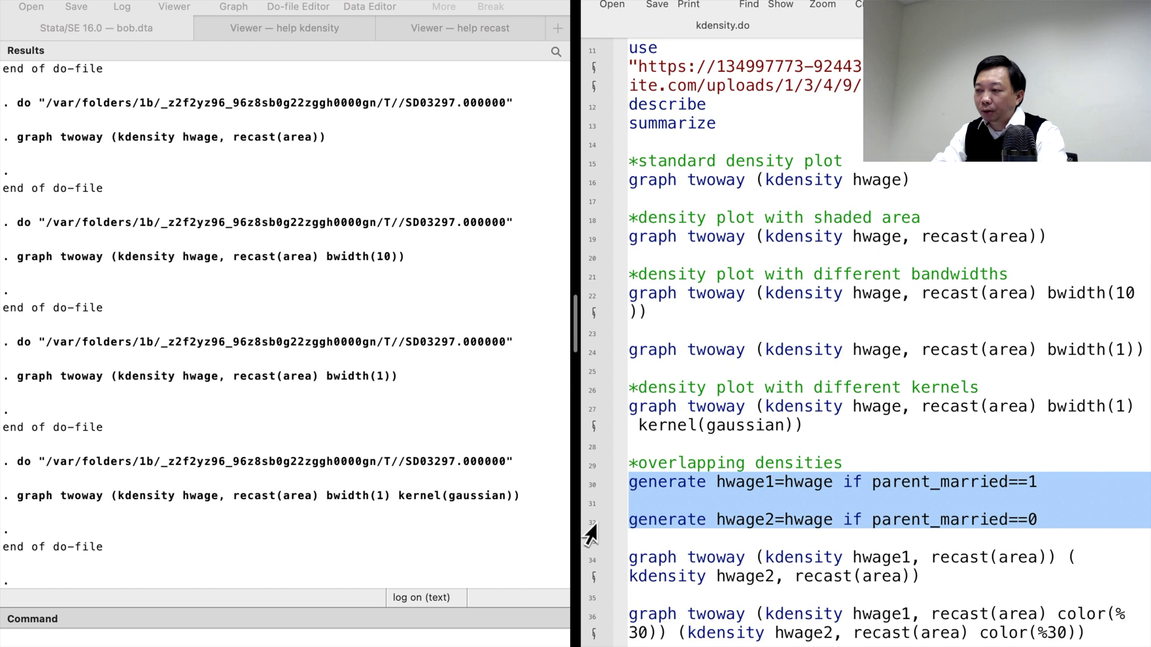
key(super+shift+d)
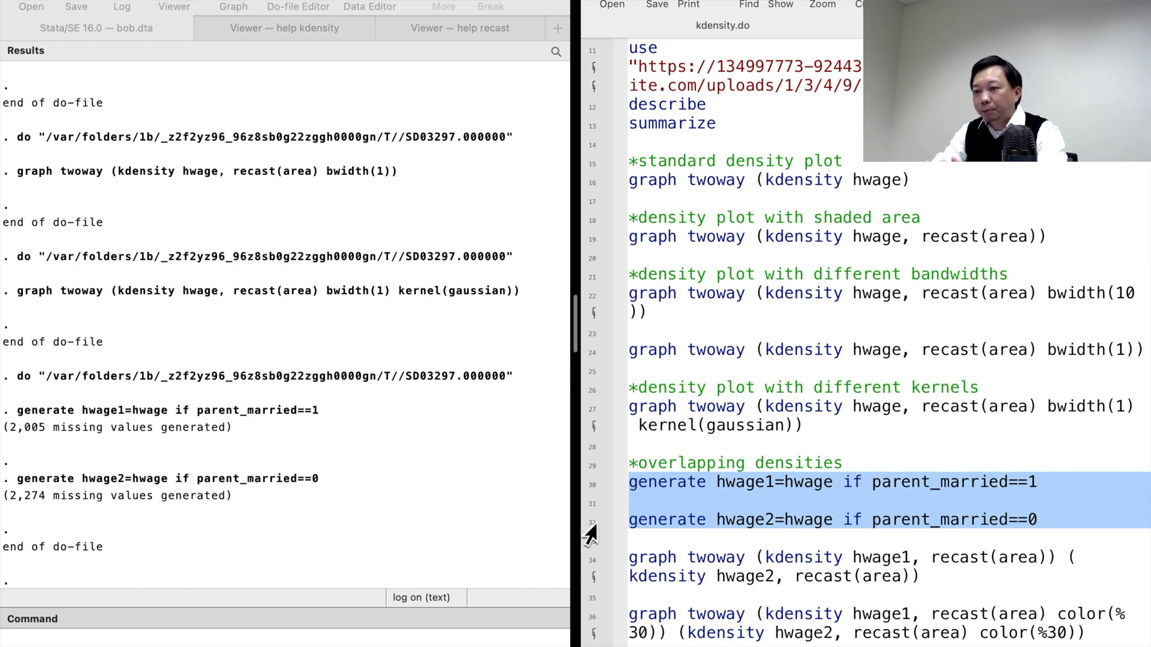
Plot overlapping shaded densities of hwage1 and hwage2
scroll(585, 549, down, 1)
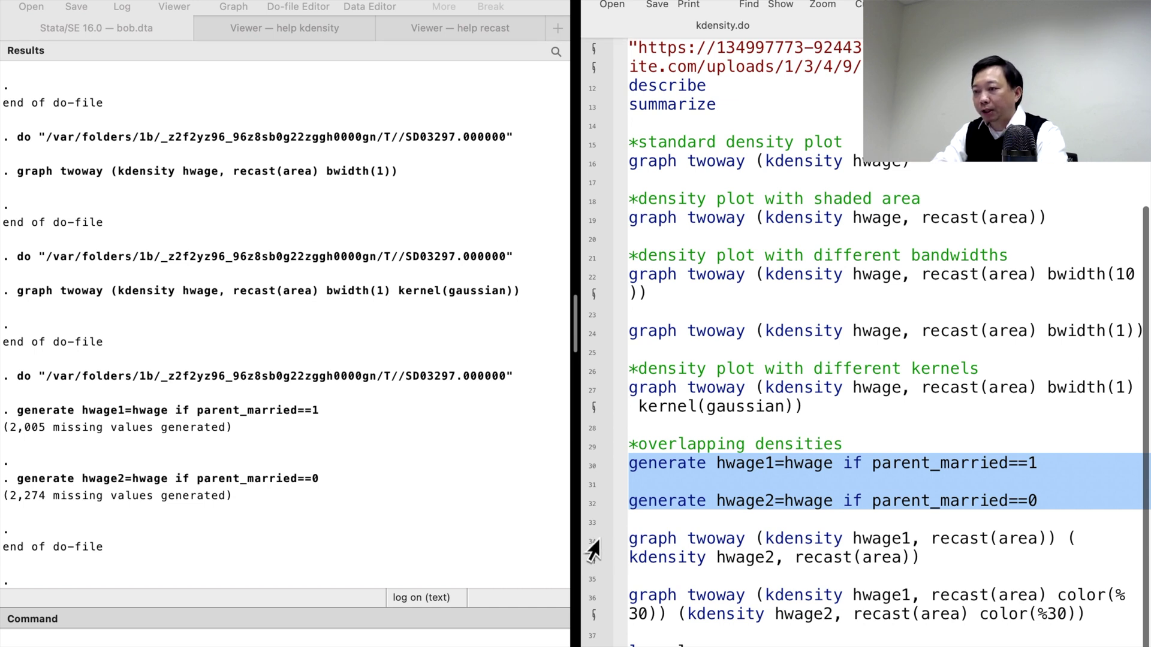
click(591, 547)
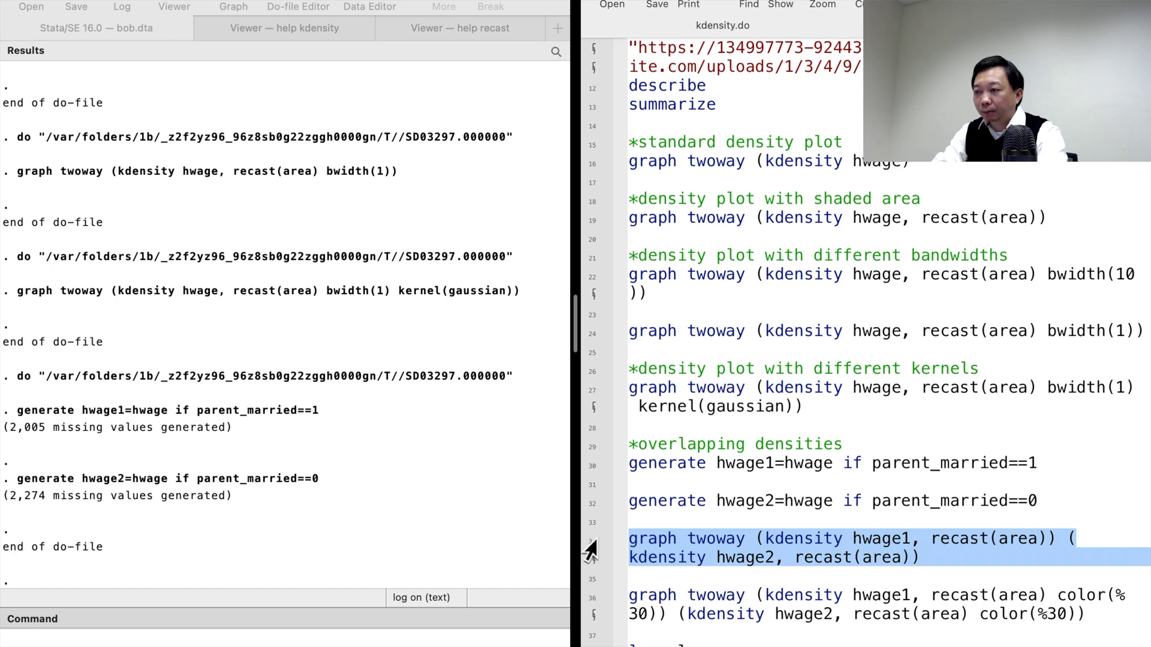
key(super+shift+d)
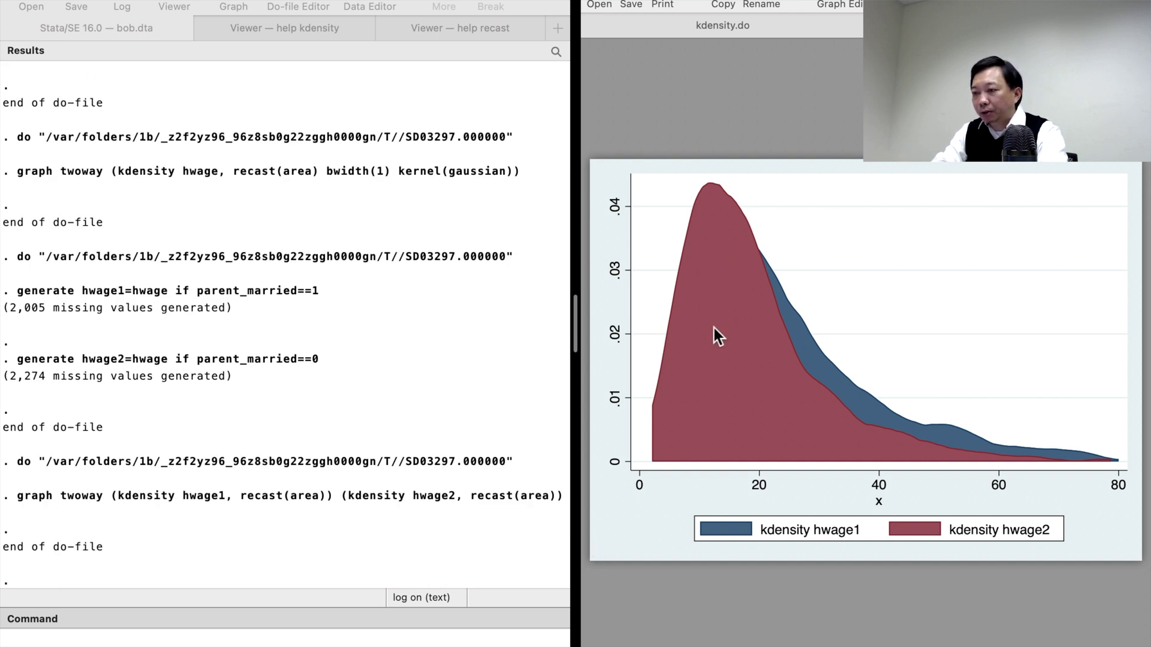
Redraw the hwage1 and hwage2 overlapping densities with color(%30) transparency
click(716, 23)
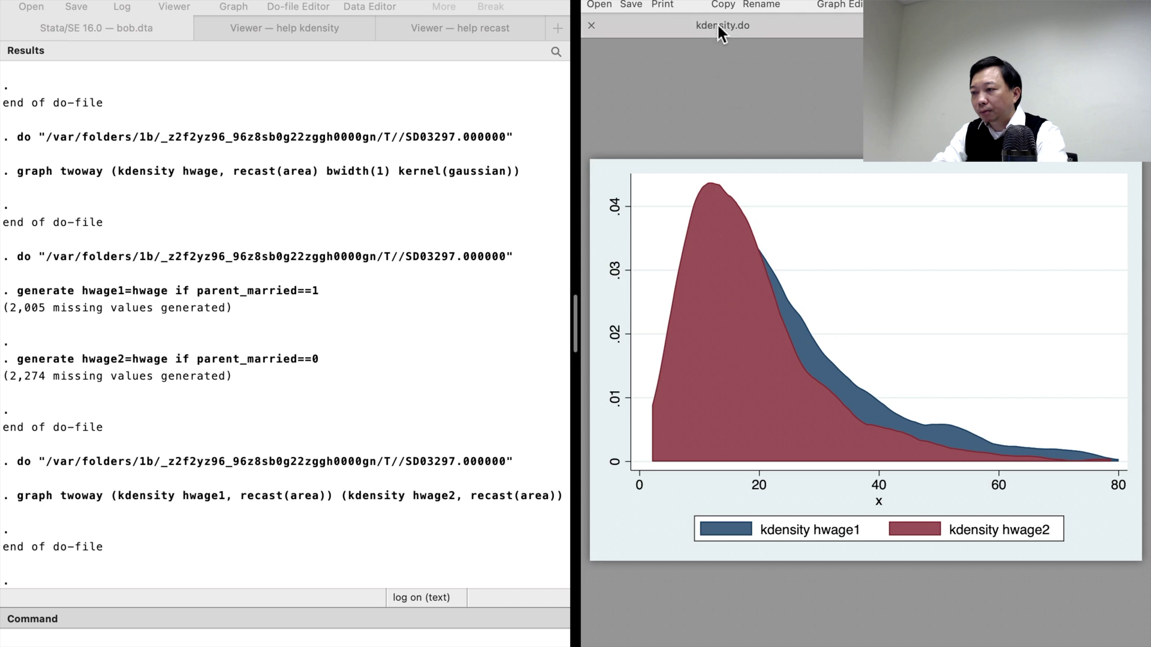
click(593, 608)
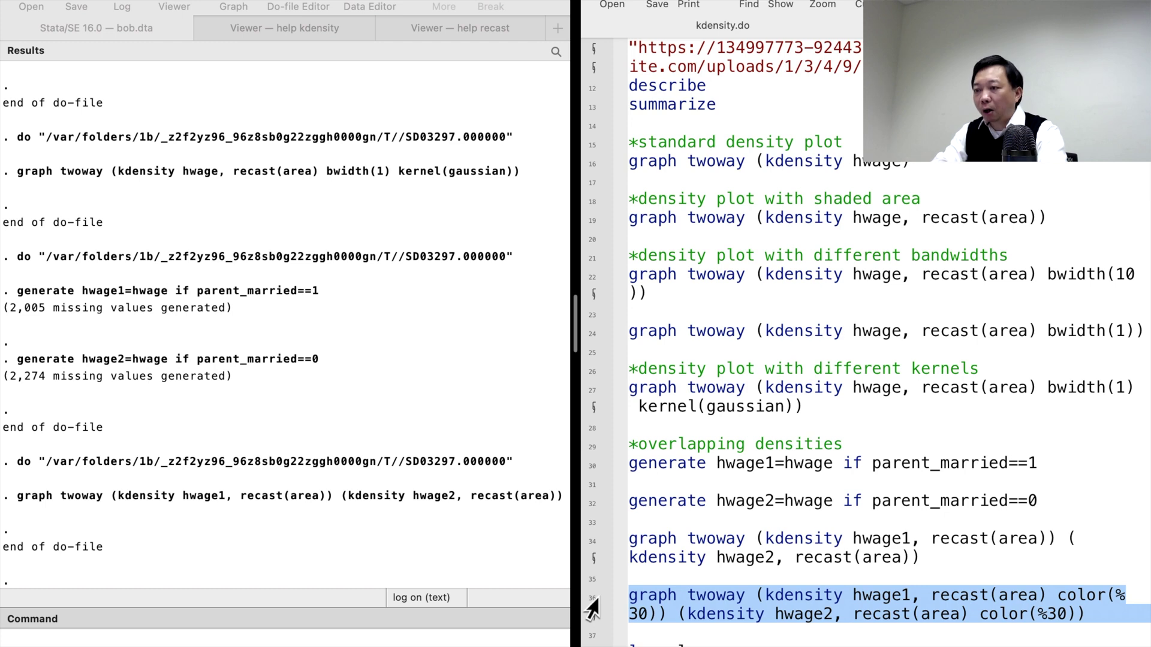
key(super+shift+d)
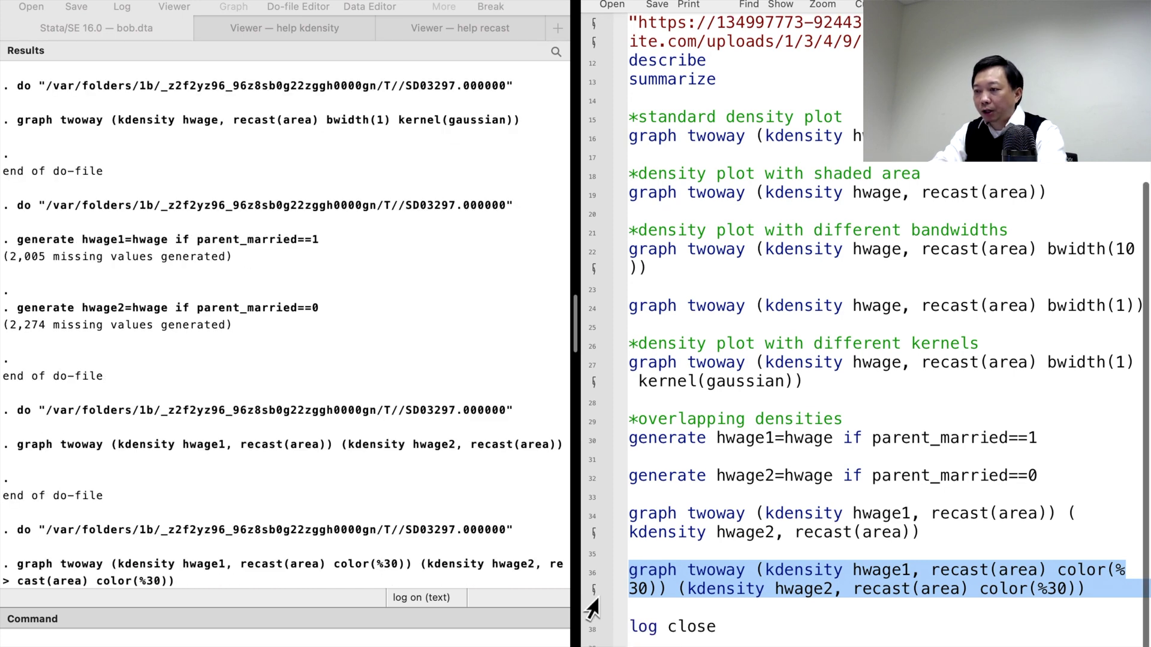